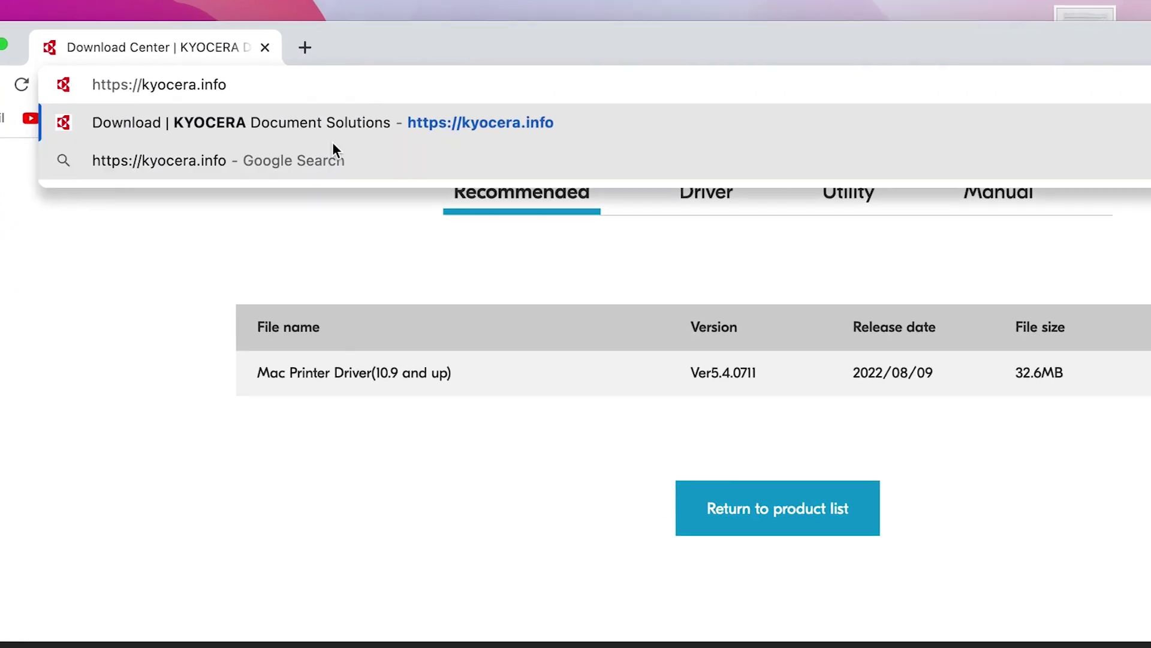
# Go to kyocera.info and open the ECOSYS MA6000ifx download page by searching the product list for MA6000ifx.
pyautogui.moveTo(225, 84); pyautogui.dragTo(28, 88)
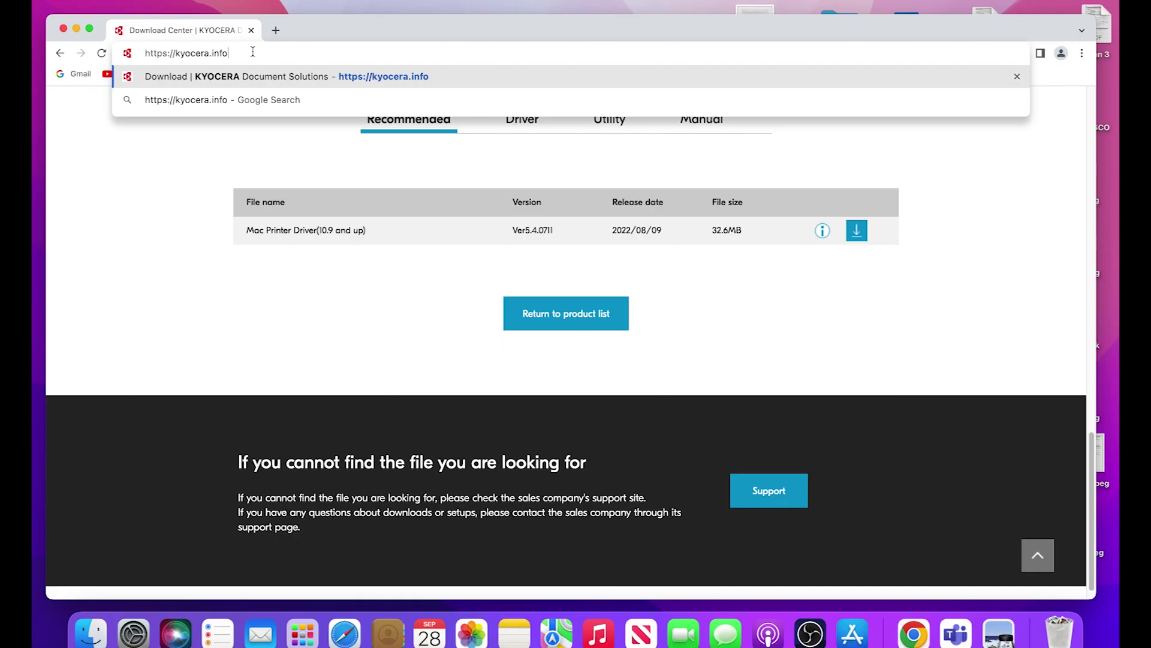
pyautogui.press('Return')
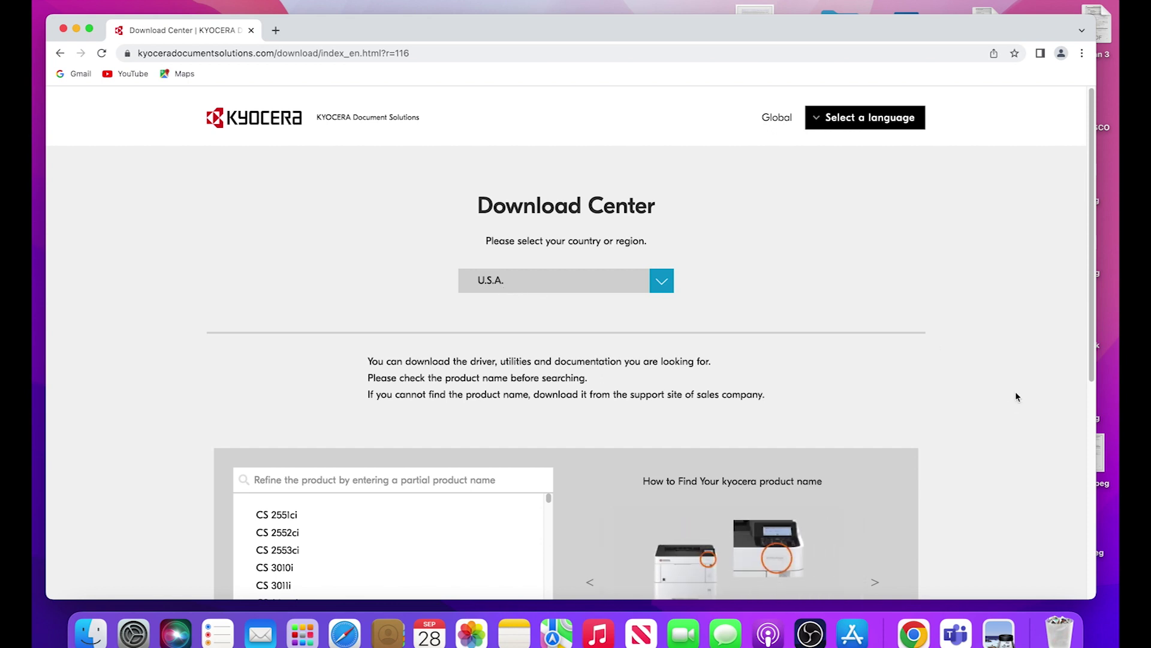
pyautogui.click(359, 488)
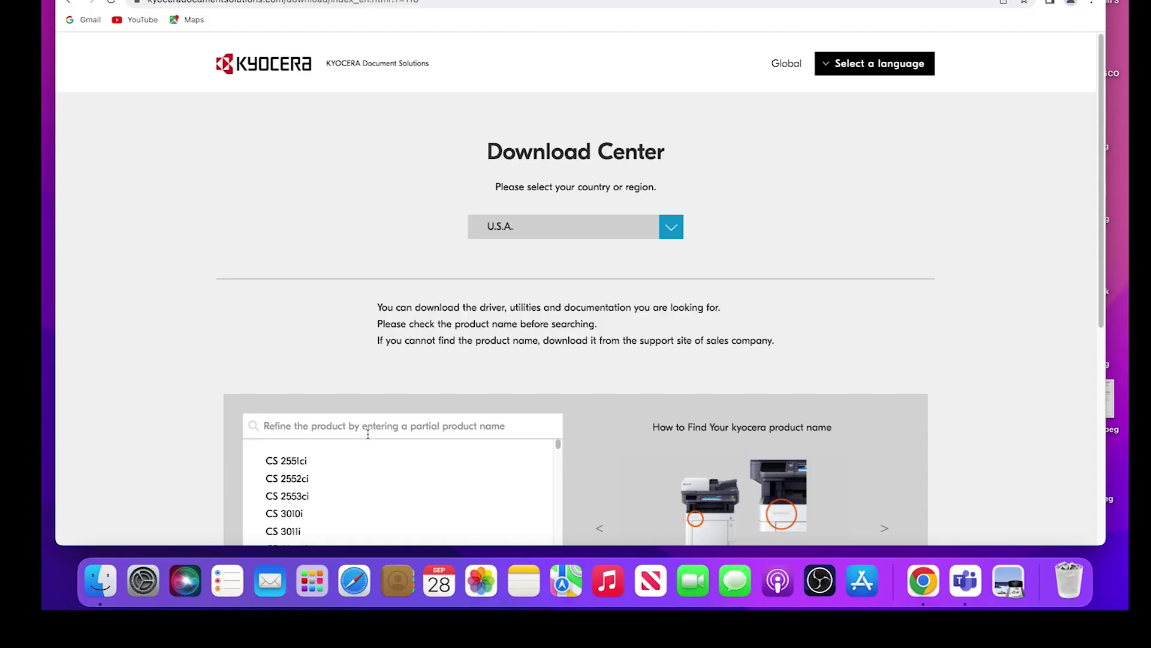
pyautogui.write('6000i')
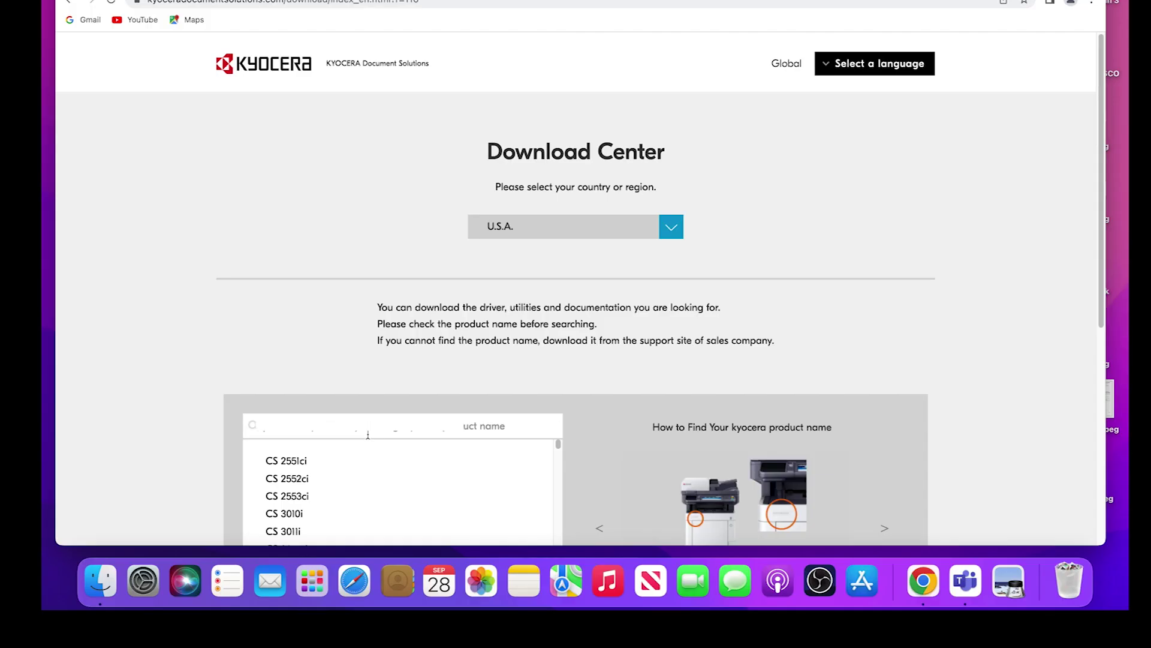
pyautogui.write('fx')
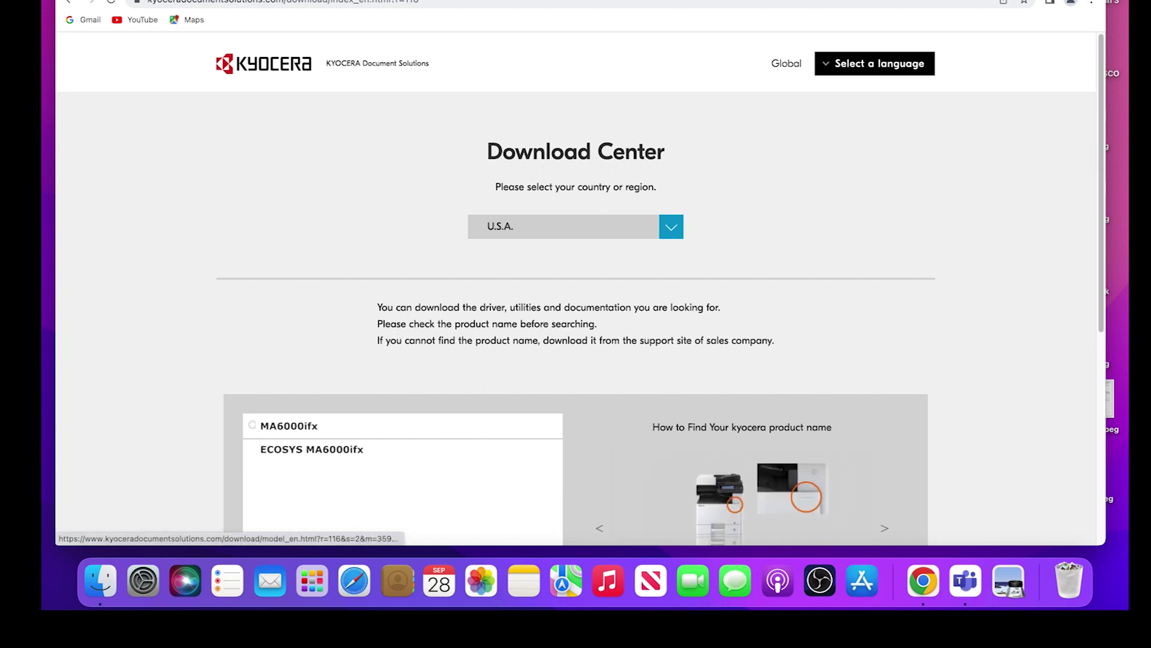
pyautogui.click(312, 449)
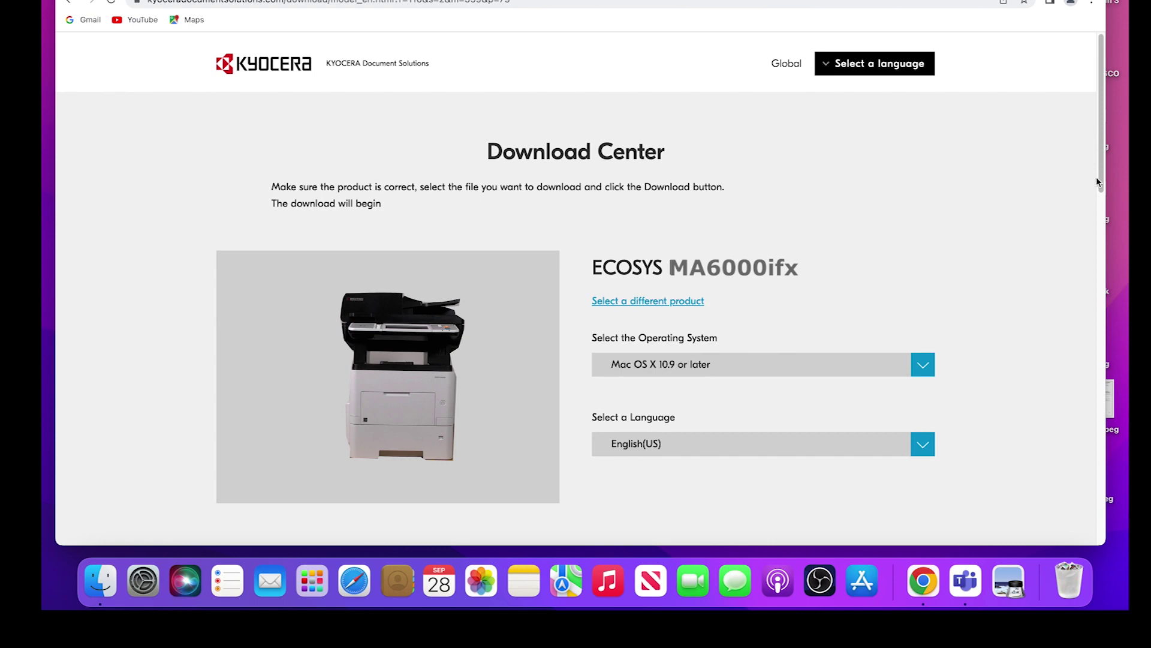
# Download the recommended Mac Printer Driver (10.9 and up), accepting its license agreement.
pyautogui.scroll(-15, 1099, 182)
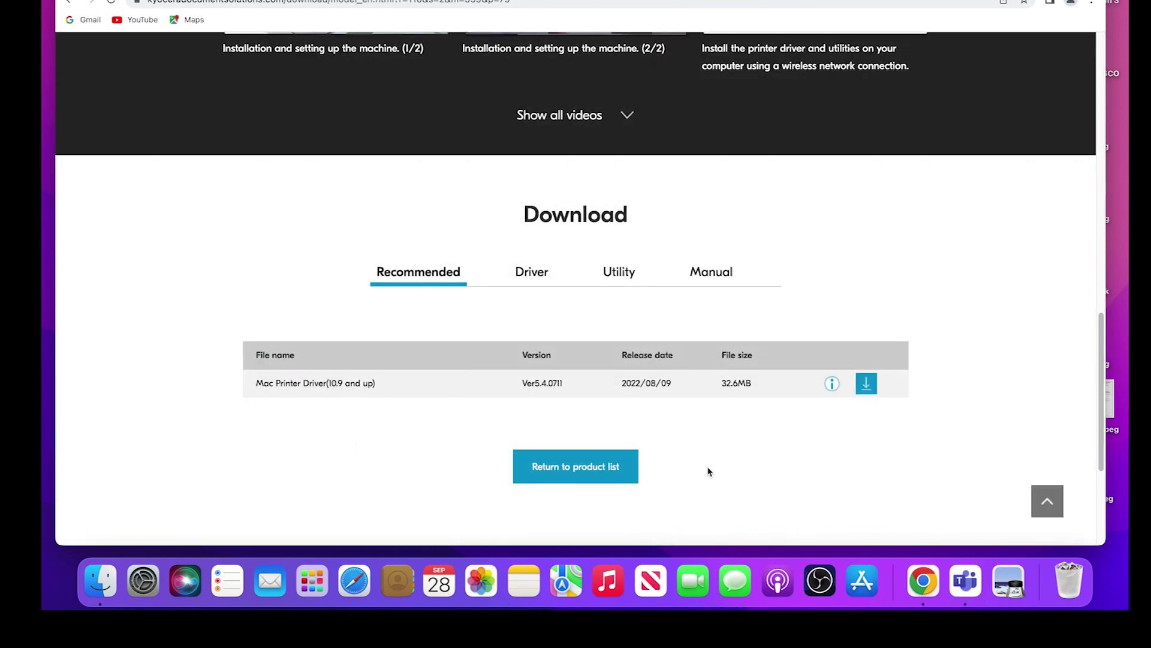
pyautogui.click(868, 384)
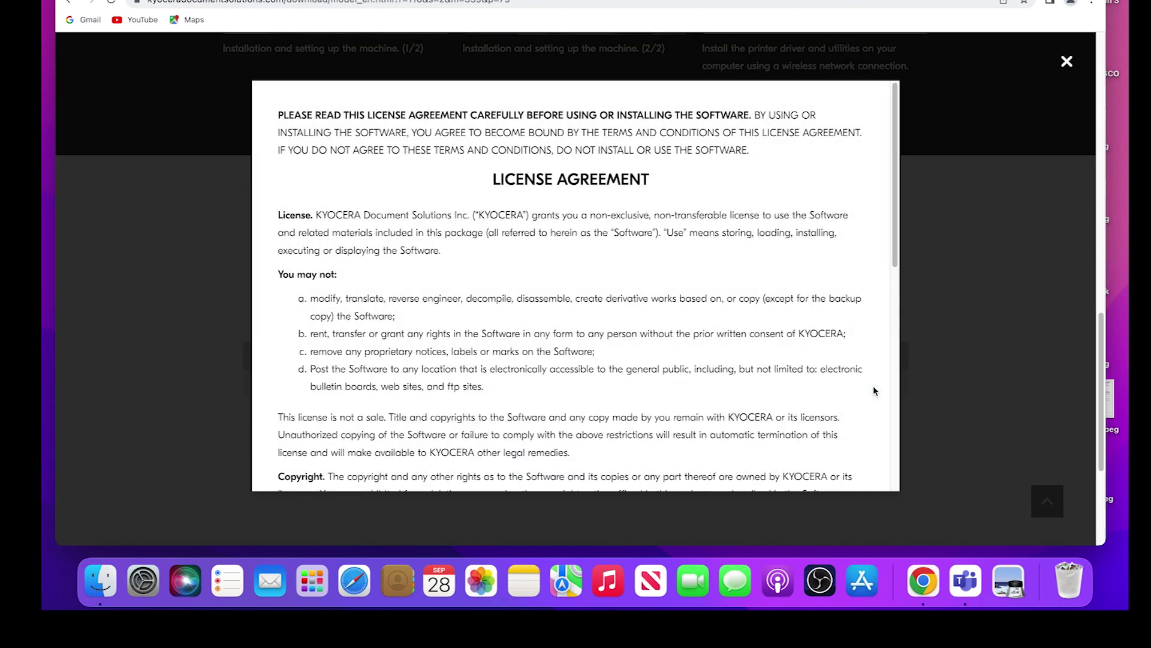
pyautogui.click(895, 249)
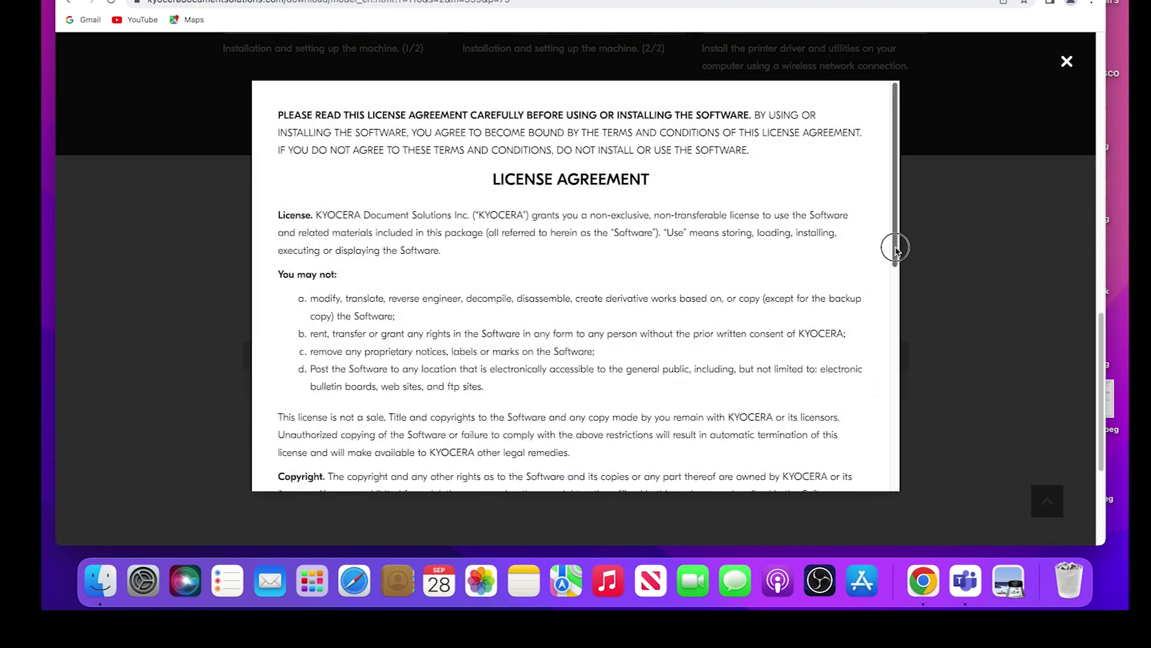
pyautogui.moveTo(895, 249); pyautogui.dragTo(889, 483)
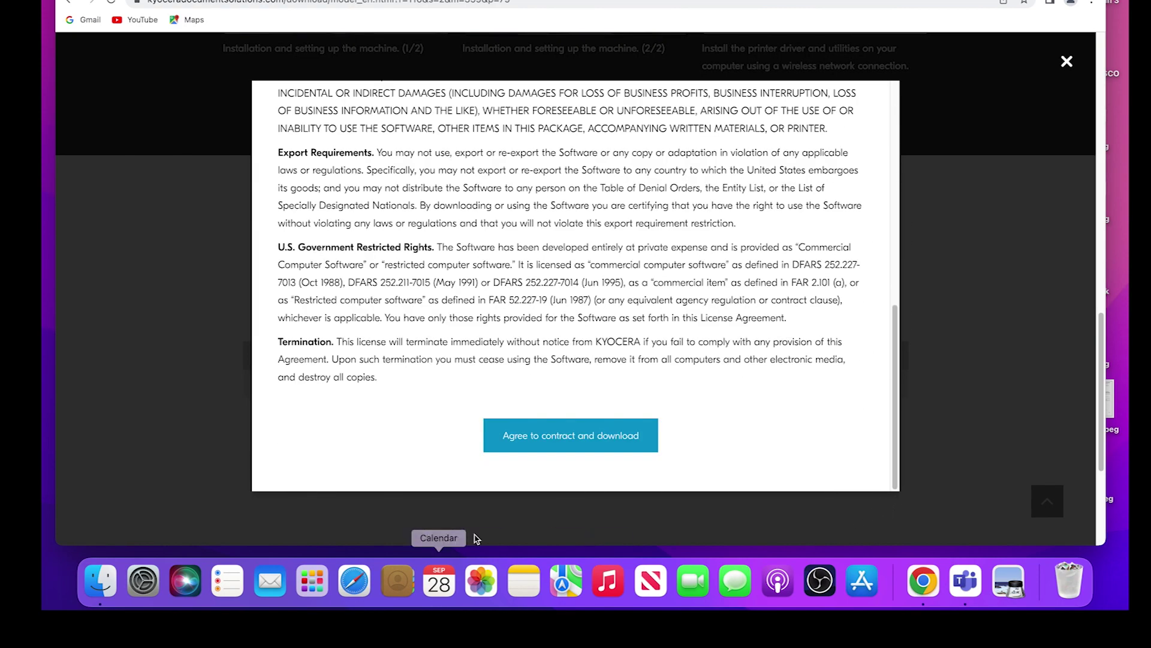
pyautogui.click(575, 454)
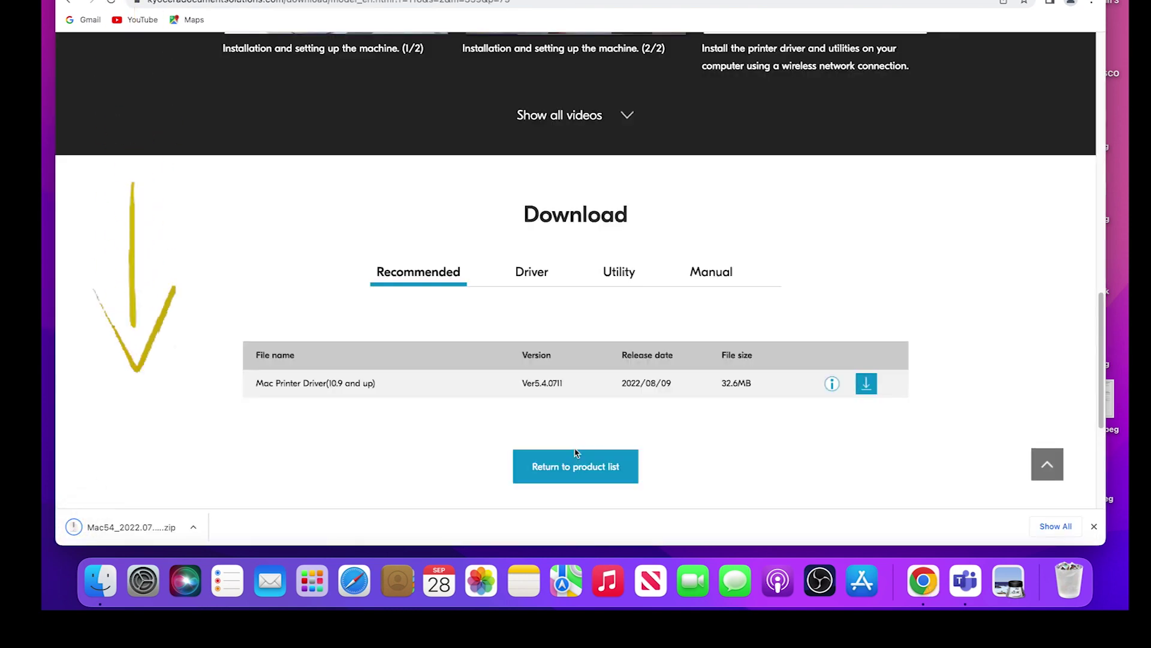
# Extract the downloaded driver zip, mount Kyocera OS X 10.9+ Web build 2022.07.11 2.dmg and launch its .pkg installer.
pyautogui.click(195, 531)
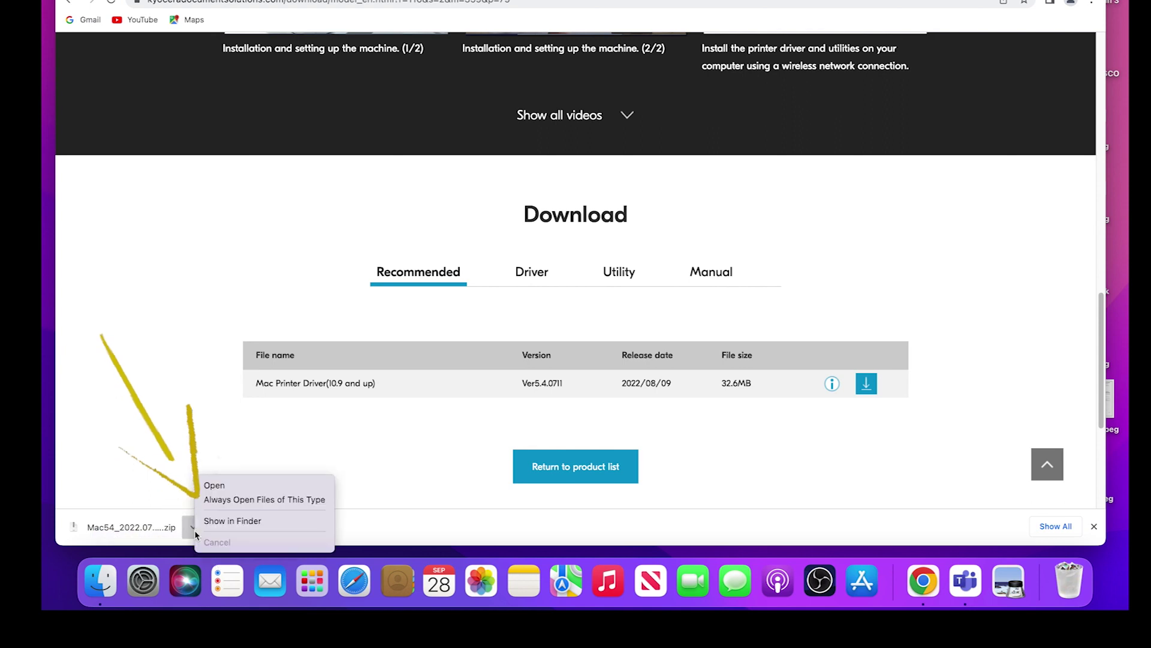
pyautogui.click(214, 486)
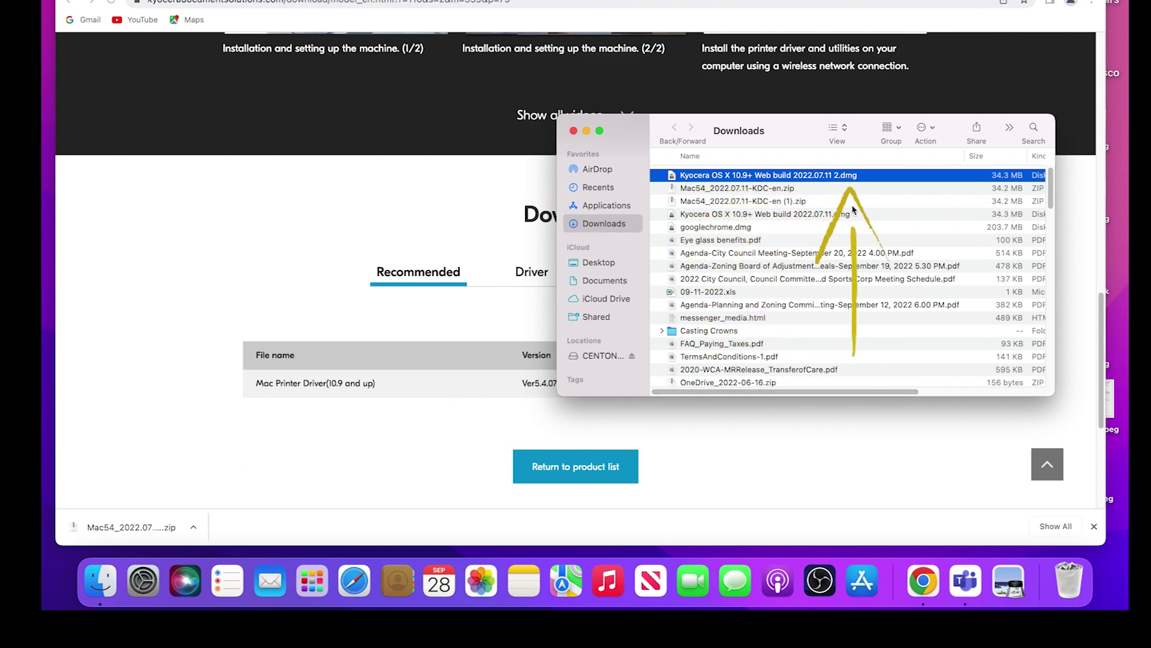
pyautogui.doubleClick(834, 178)
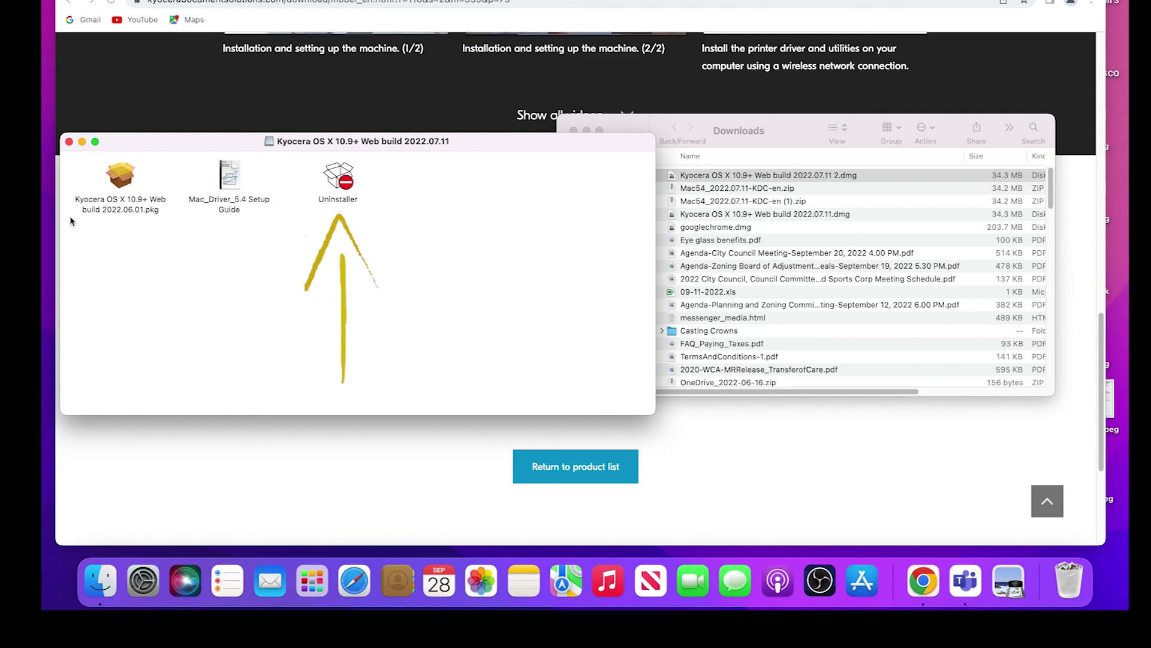
pyautogui.doubleClick(121, 177)
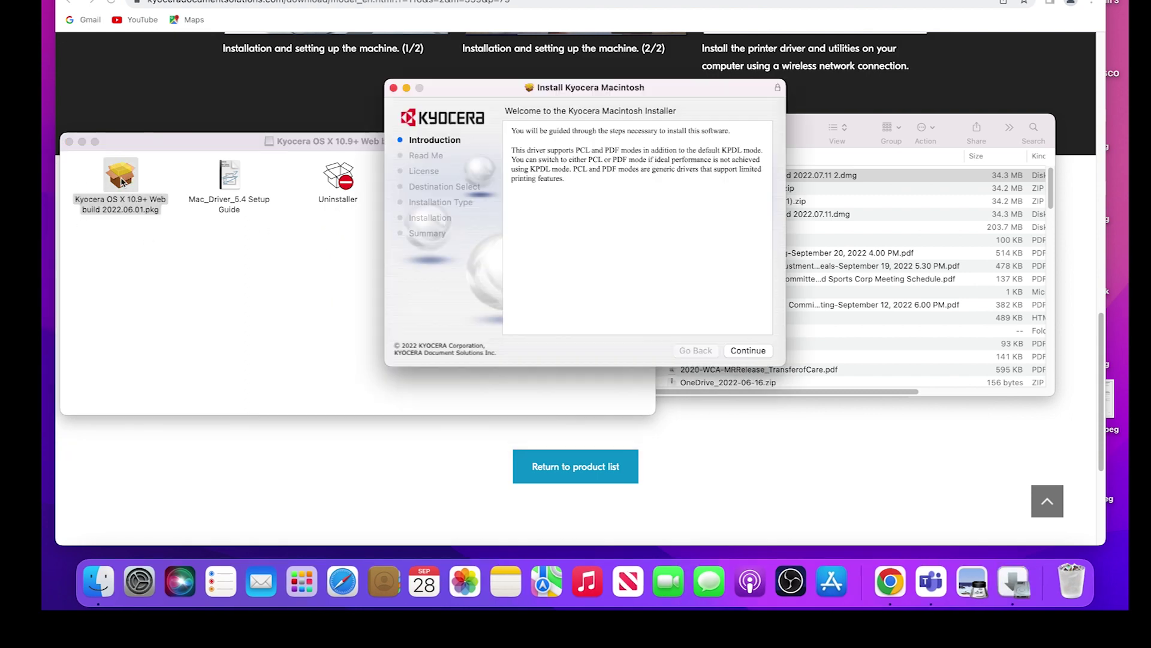
# Proceed through the Kyocera installer's introduction and read-me, and agree to the software license.
pyautogui.click(745, 352)
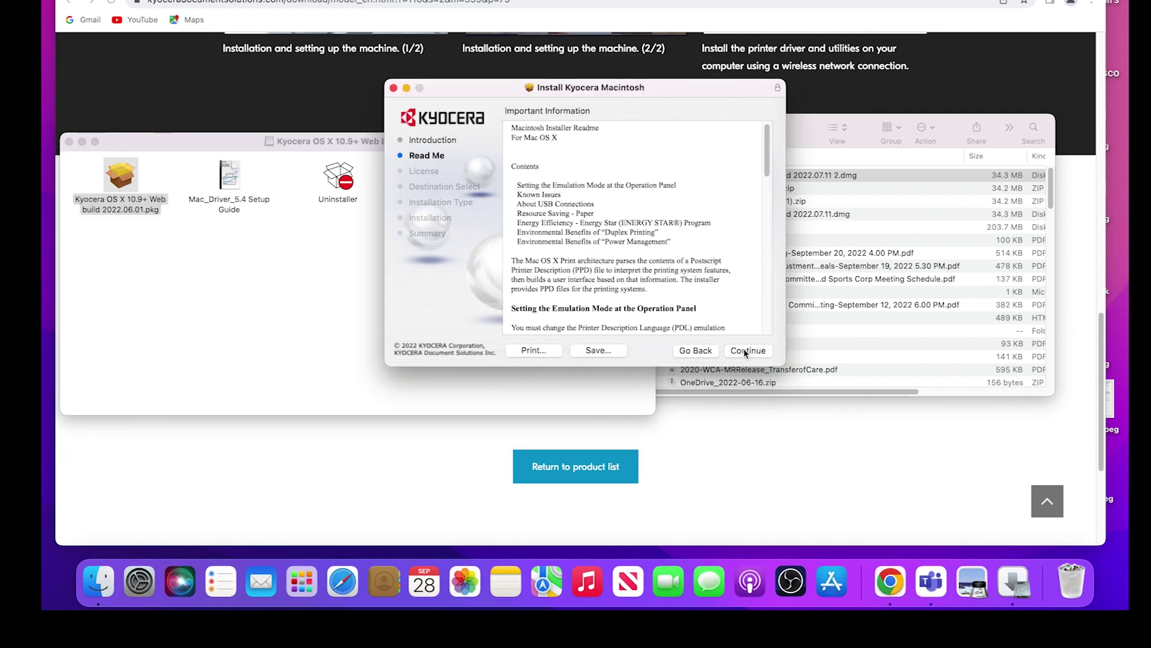
pyautogui.click(758, 352)
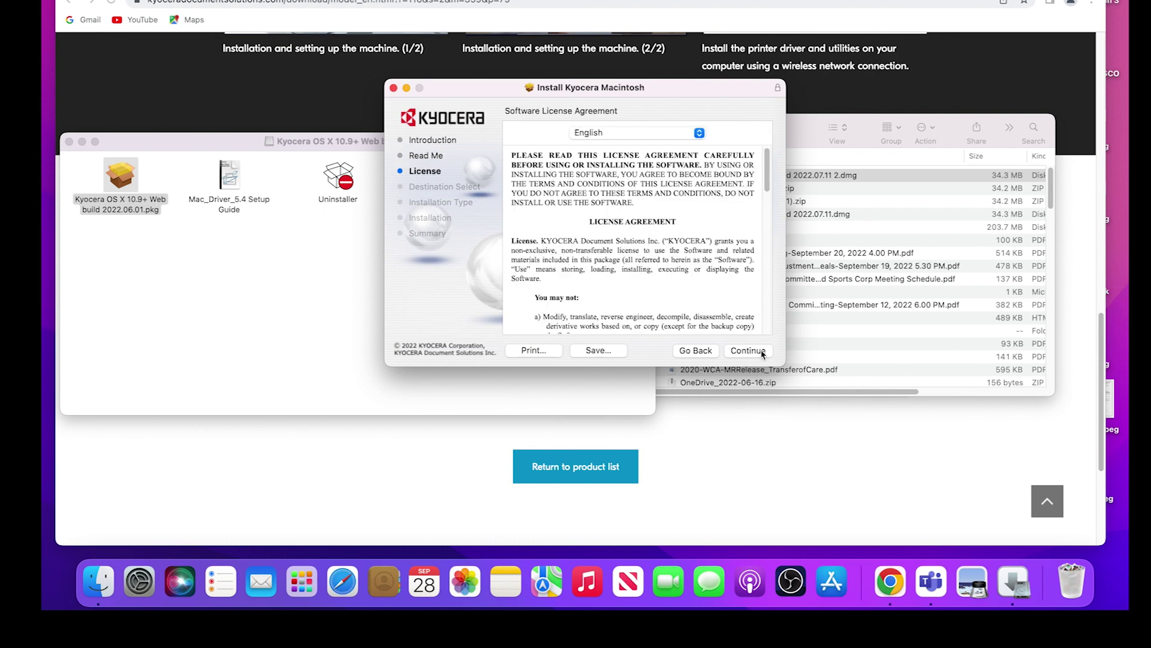
pyautogui.click(763, 354)
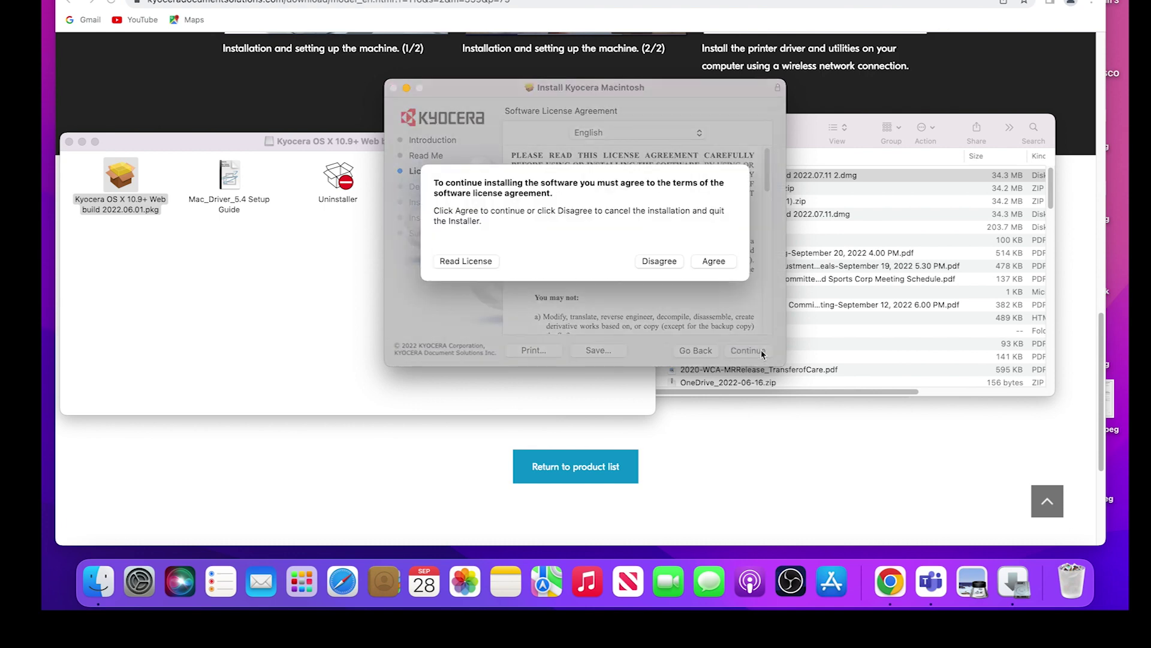
pyautogui.click(714, 262)
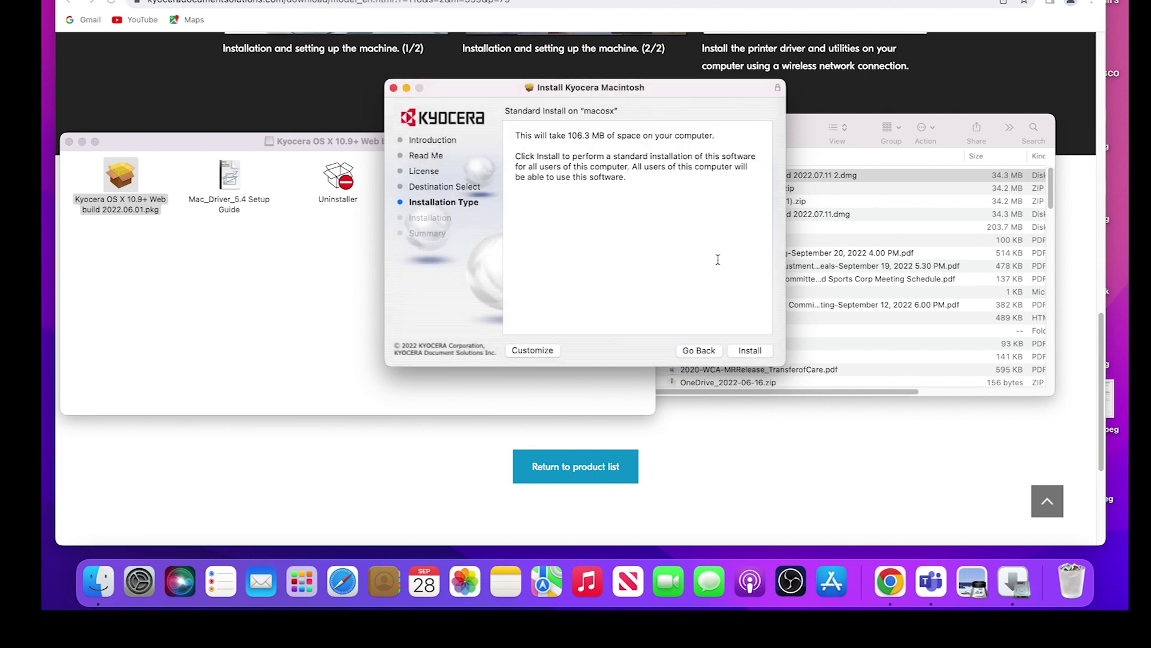
# Run the standard driver installation, authorizing it with the account password, and close the installer, moving it to the Trash.
pyautogui.click(752, 352)
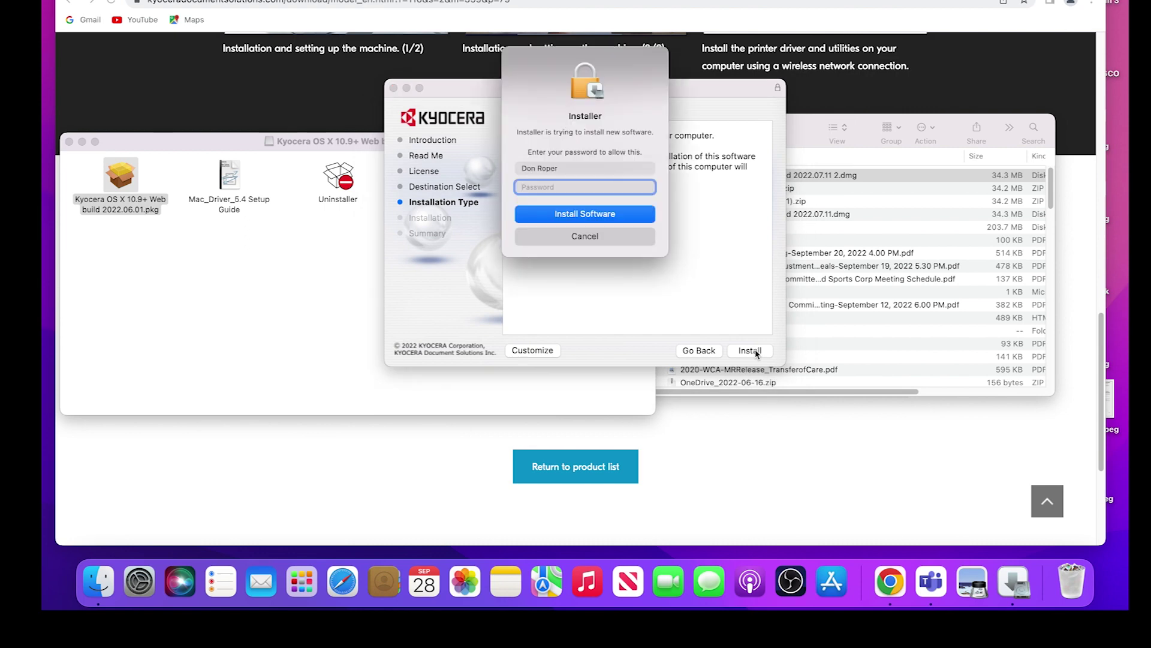
pyautogui.write('***')
pyautogui.click(622, 213)
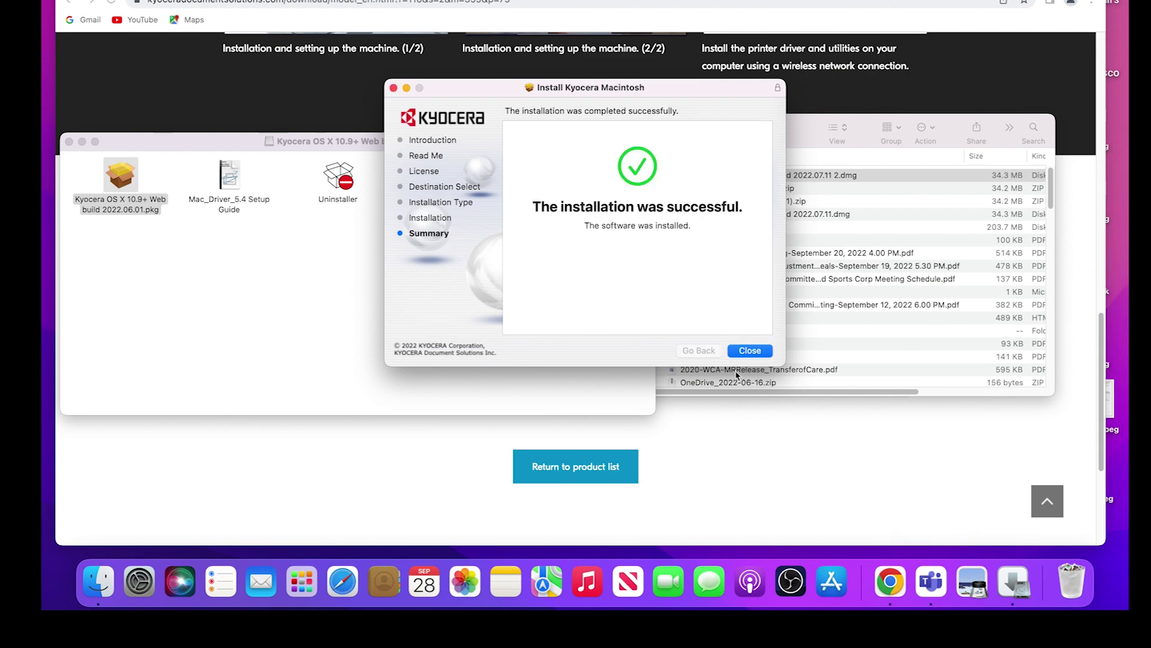
pyautogui.click(757, 354)
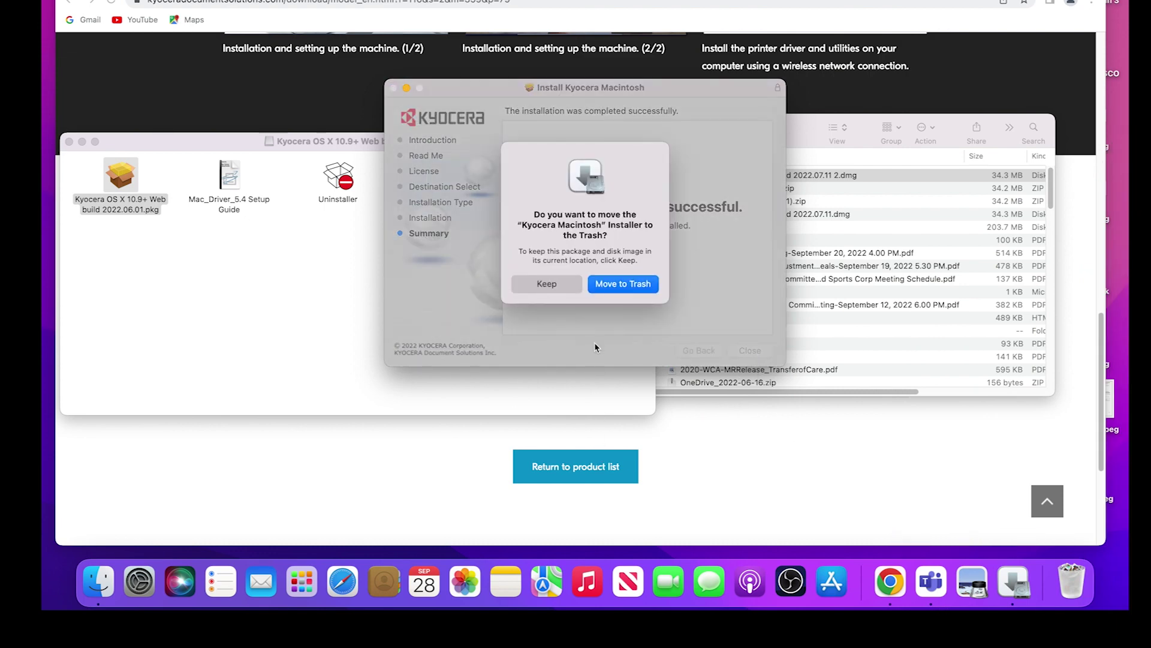
pyautogui.click(613, 285)
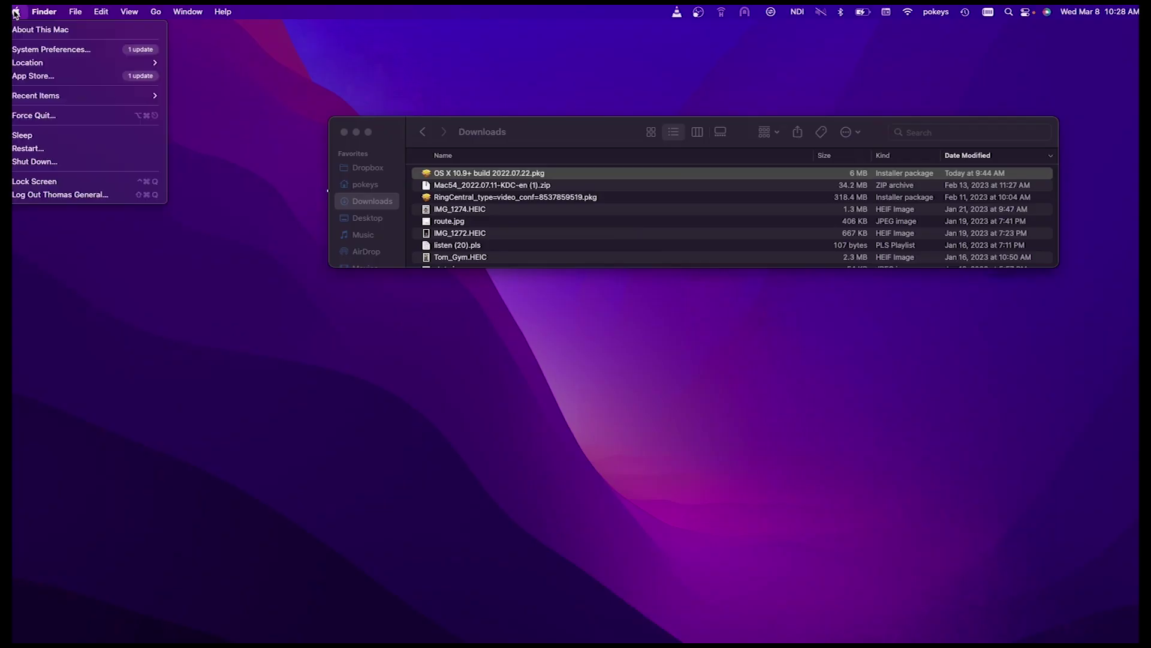
# Open the Printers & Scanners preferences and select the USB Kyocera ECOSYS MA6000ifx as the printer to add.
pyautogui.click(37, 48)
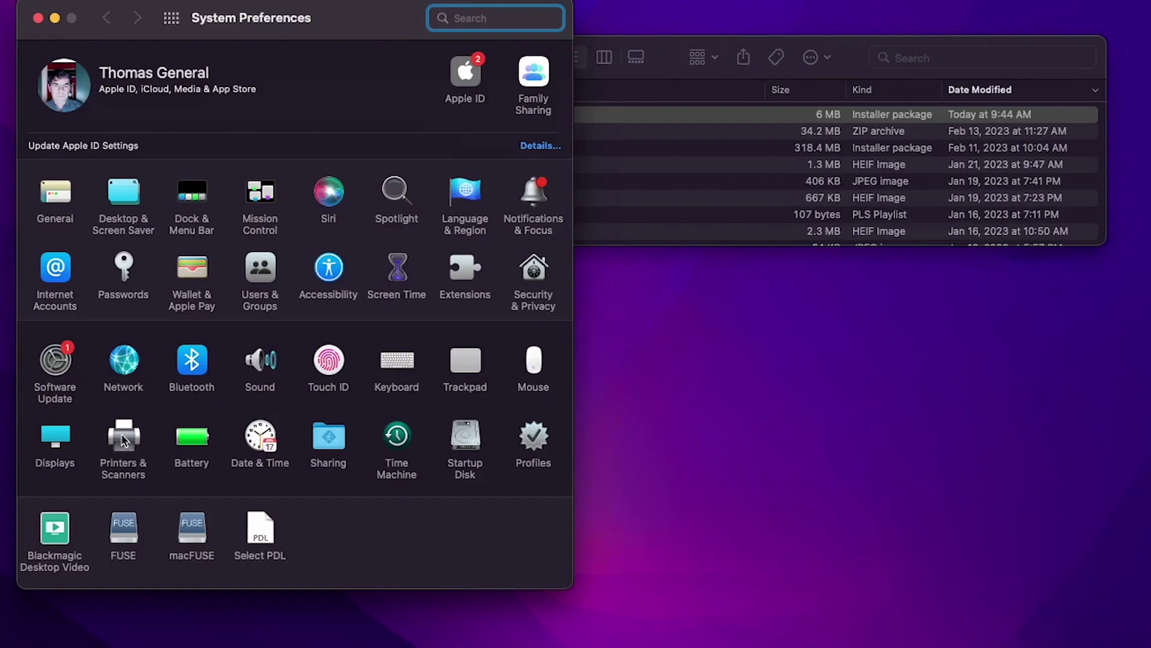
pyautogui.click(352, 406)
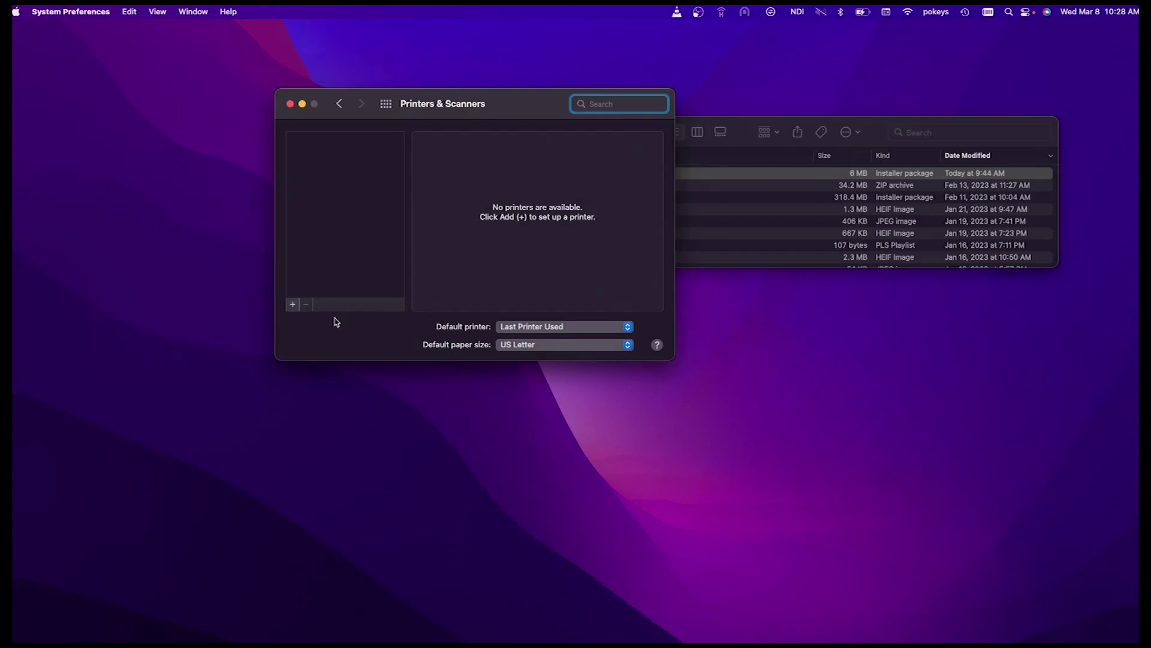
pyautogui.click(294, 306)
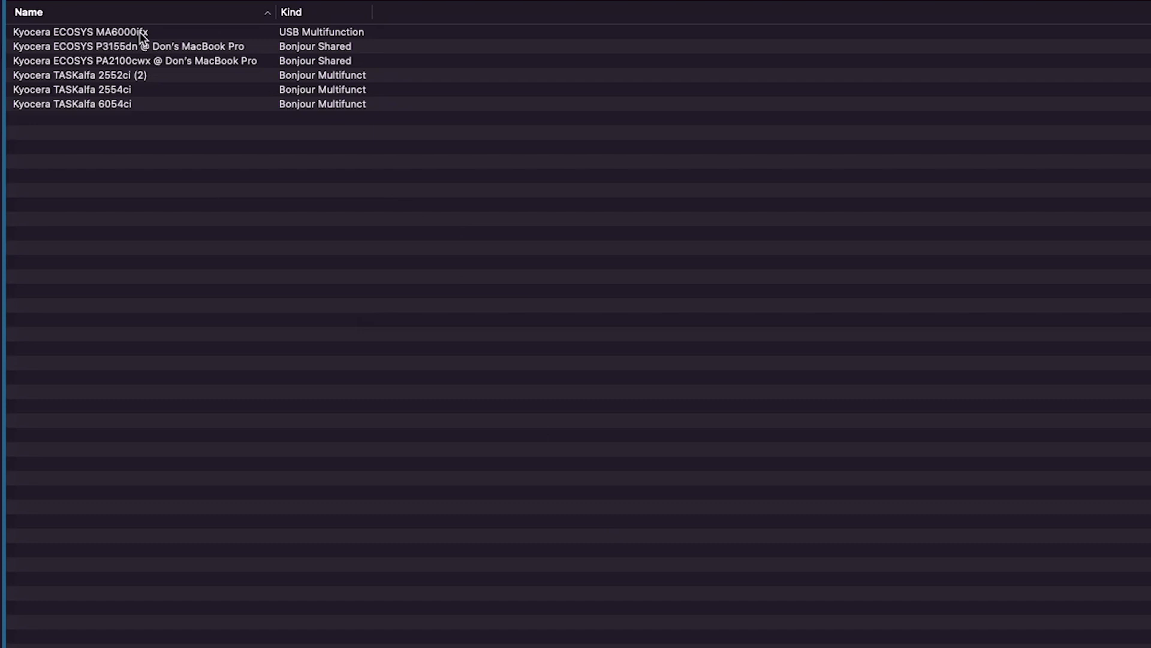
pyautogui.click(141, 36)
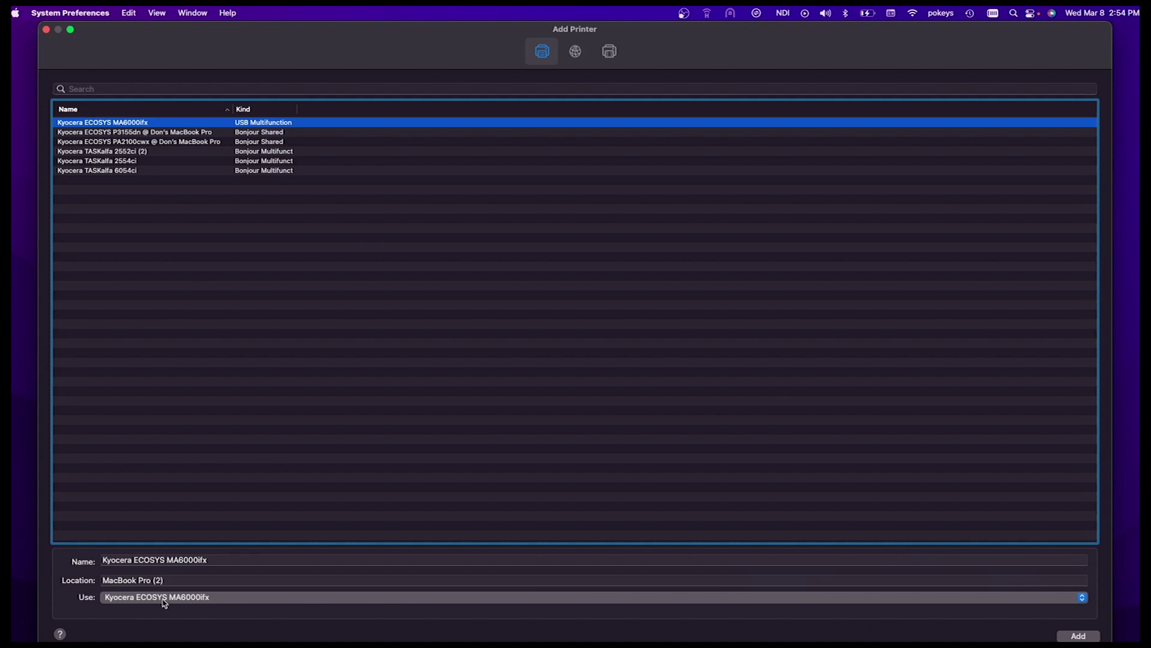
# Assign the Kyocera ECOSYS MA6000ifx KPDL driver, filtering the printer software by MA6000, and add the printer.
pyautogui.click(240, 599)
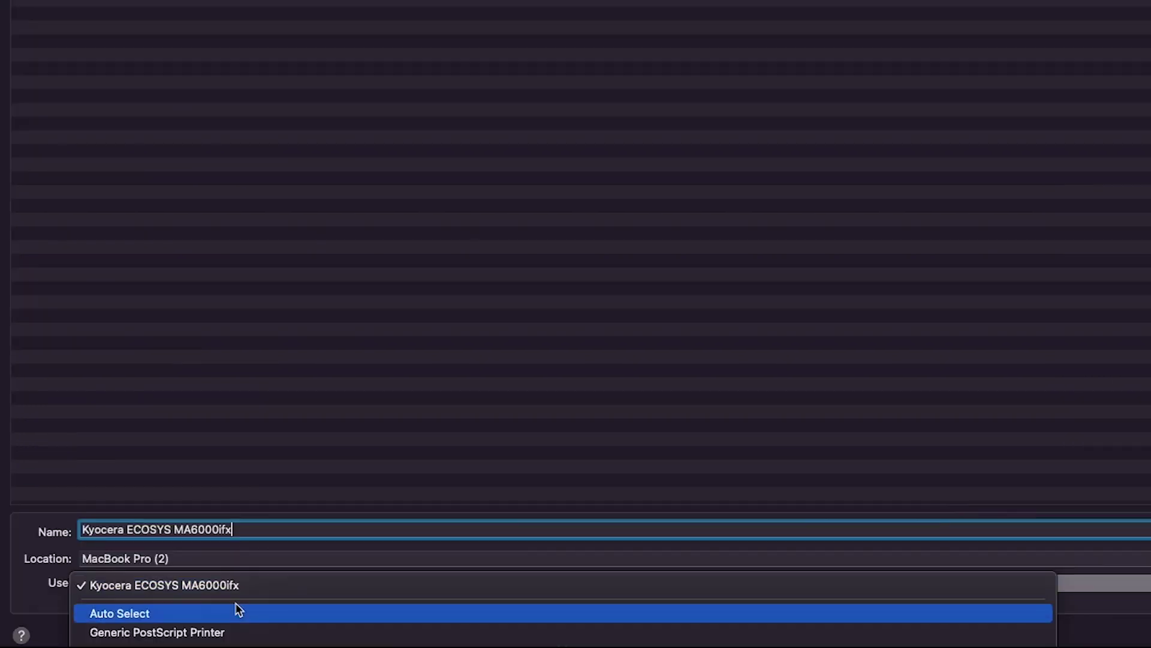
pyautogui.press('Down')
pyautogui.press('Down')
pyautogui.press('Down')
pyautogui.click(235, 628)
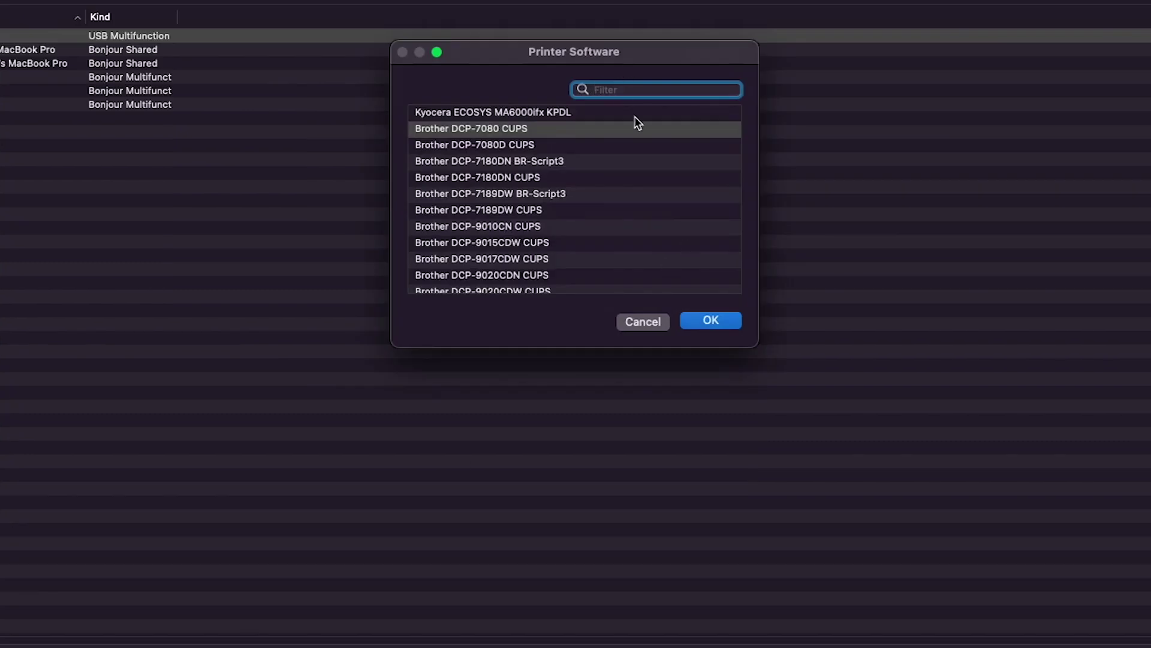
pyautogui.write('MA6000')
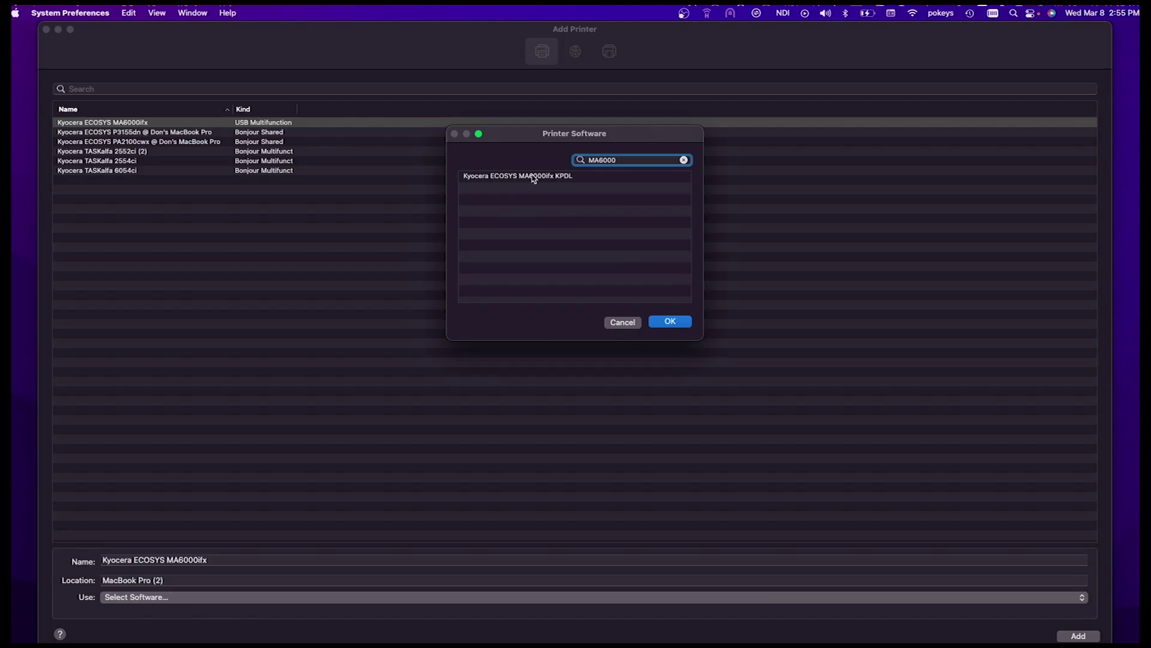
pyautogui.click(534, 115)
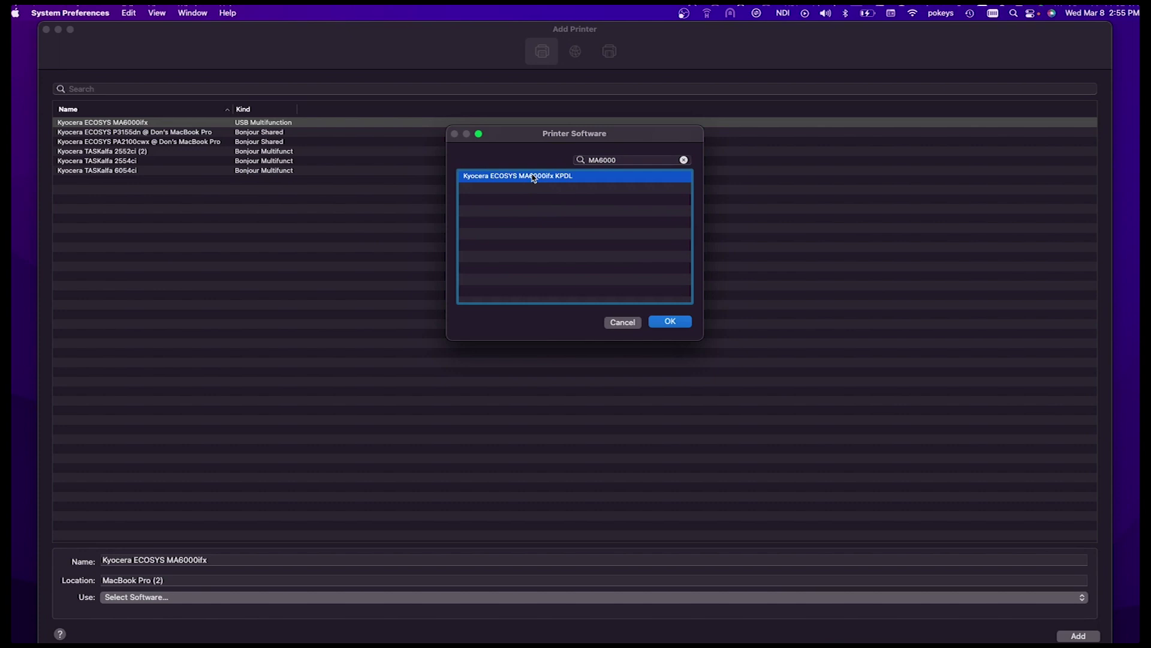
pyautogui.click(671, 321)
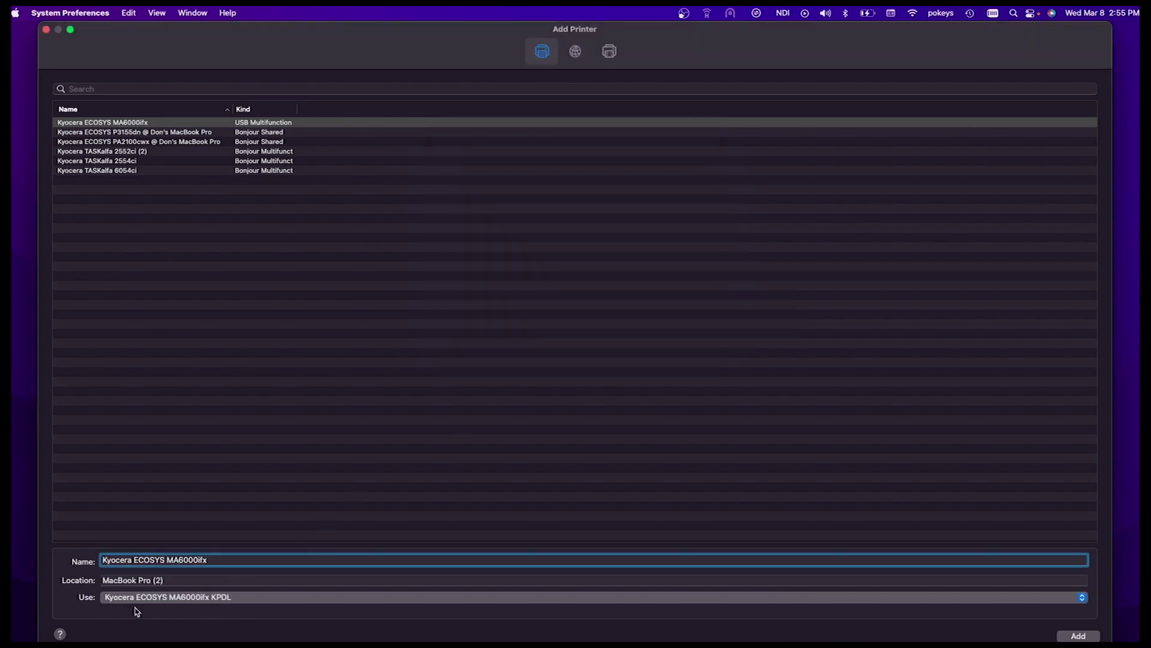
pyautogui.click(176, 581)
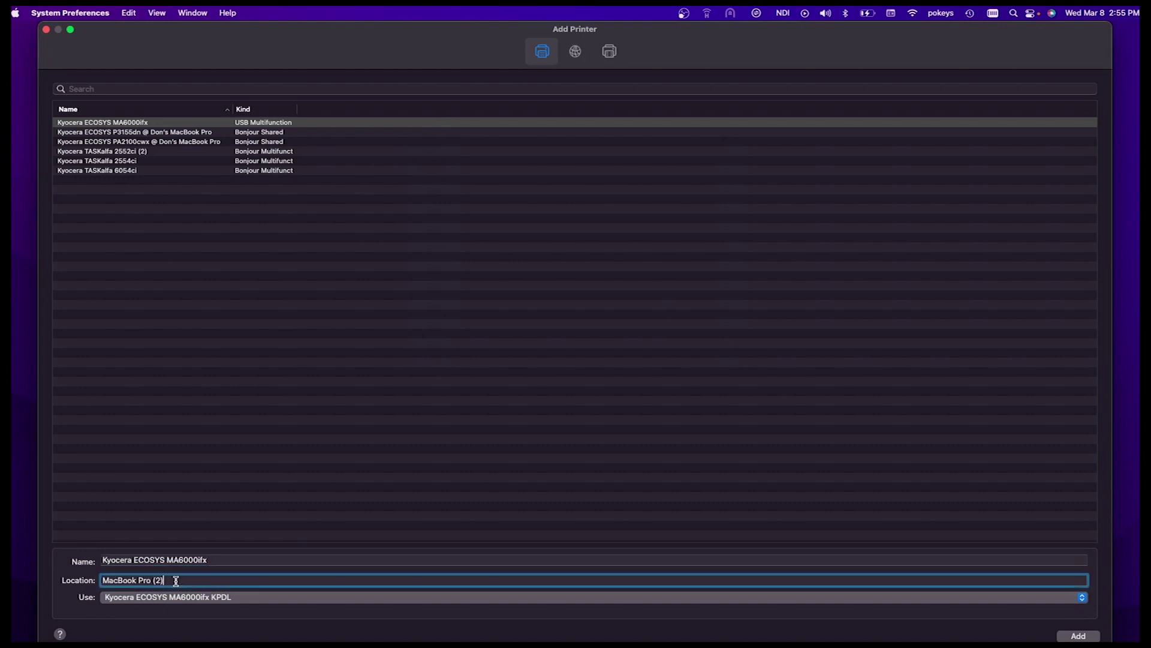
pyautogui.click(1080, 636)
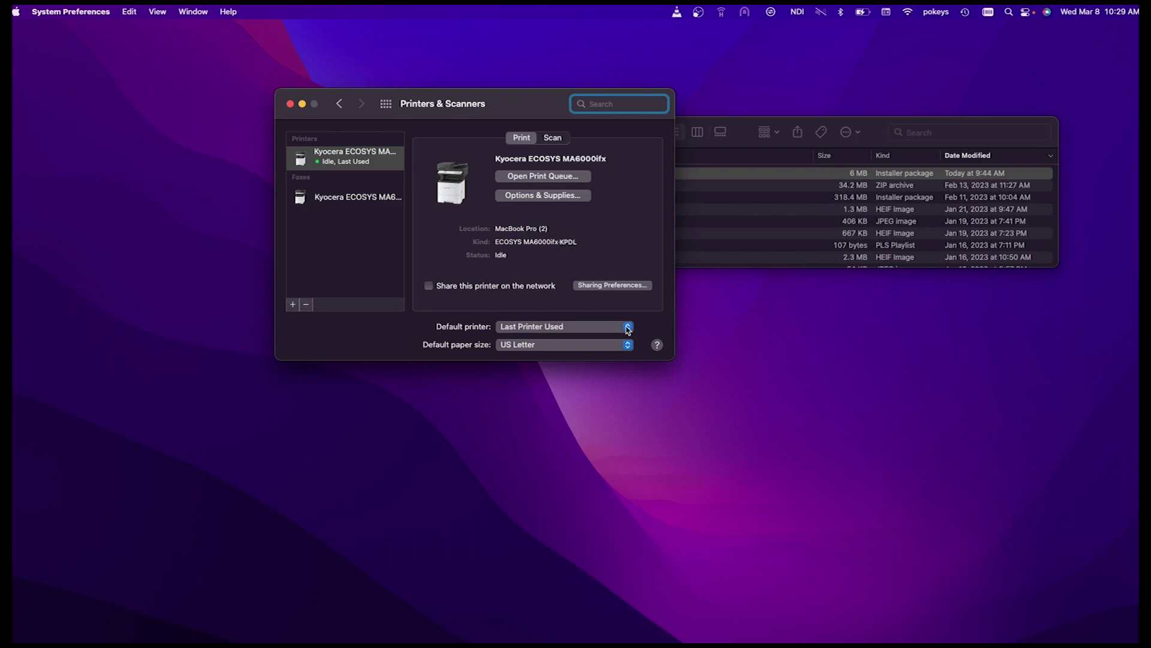
# Set Kyocera ECOSYS MA6000ifx as the default printer and close System Preferences.
pyautogui.click(627, 328)
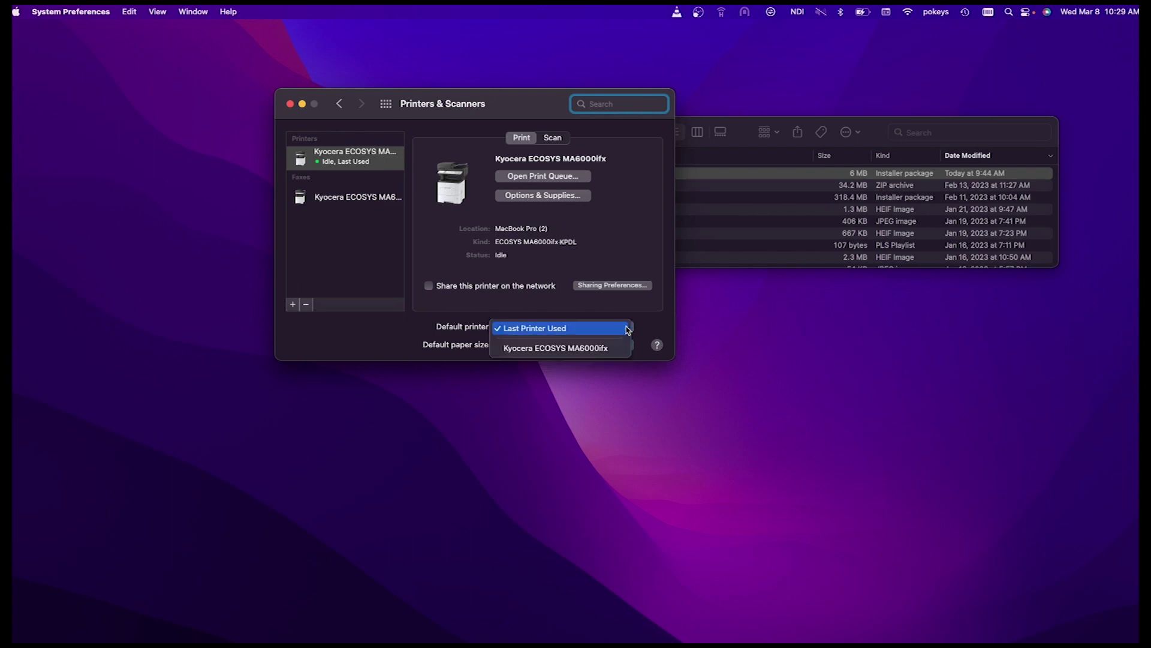
pyautogui.click(606, 352)
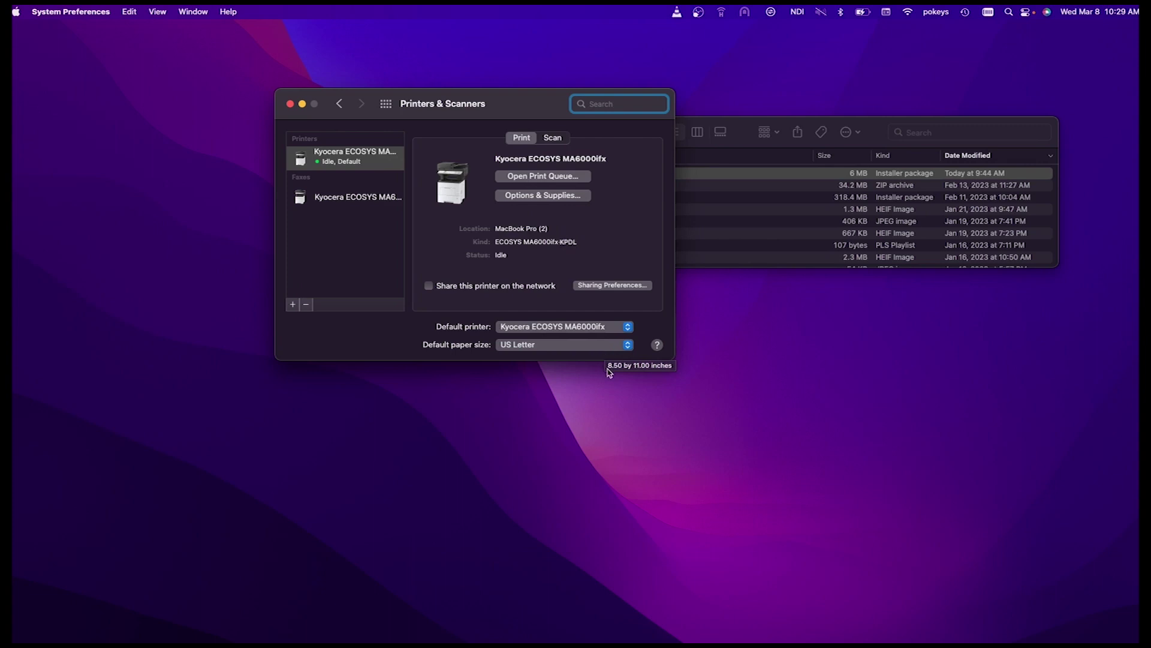
pyautogui.click(342, 105)
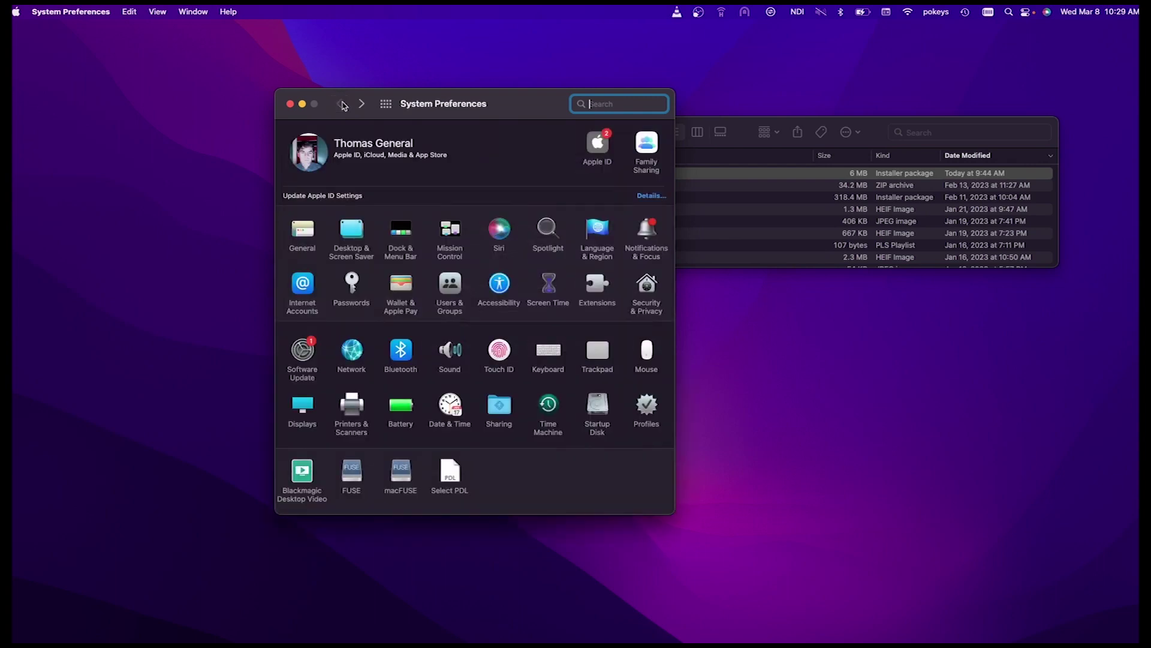
pyautogui.click(290, 105)
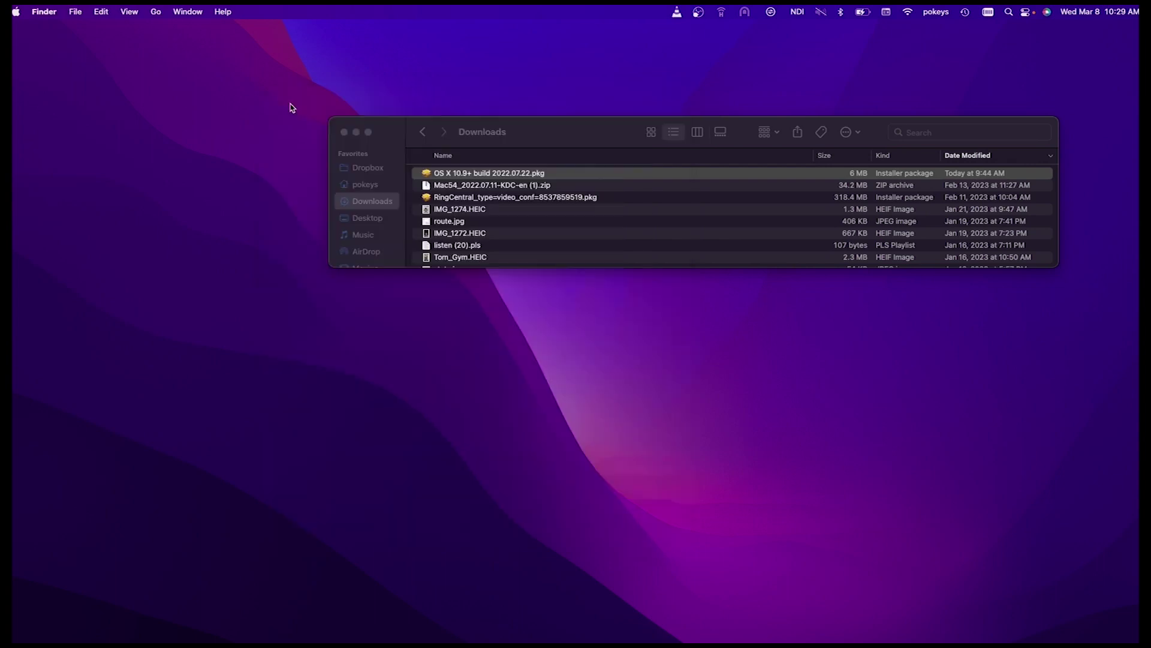